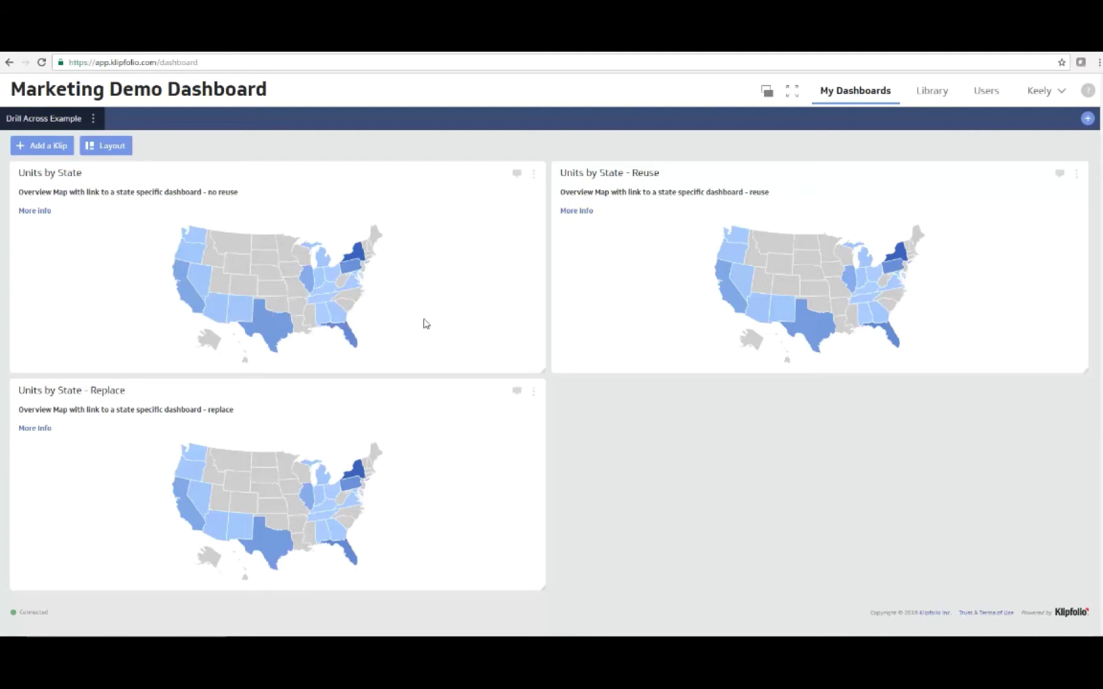
Step: Drill from the no-reuse map into Florida, Texas and California order dashboards, returning to the maps between
left_click(349, 338)
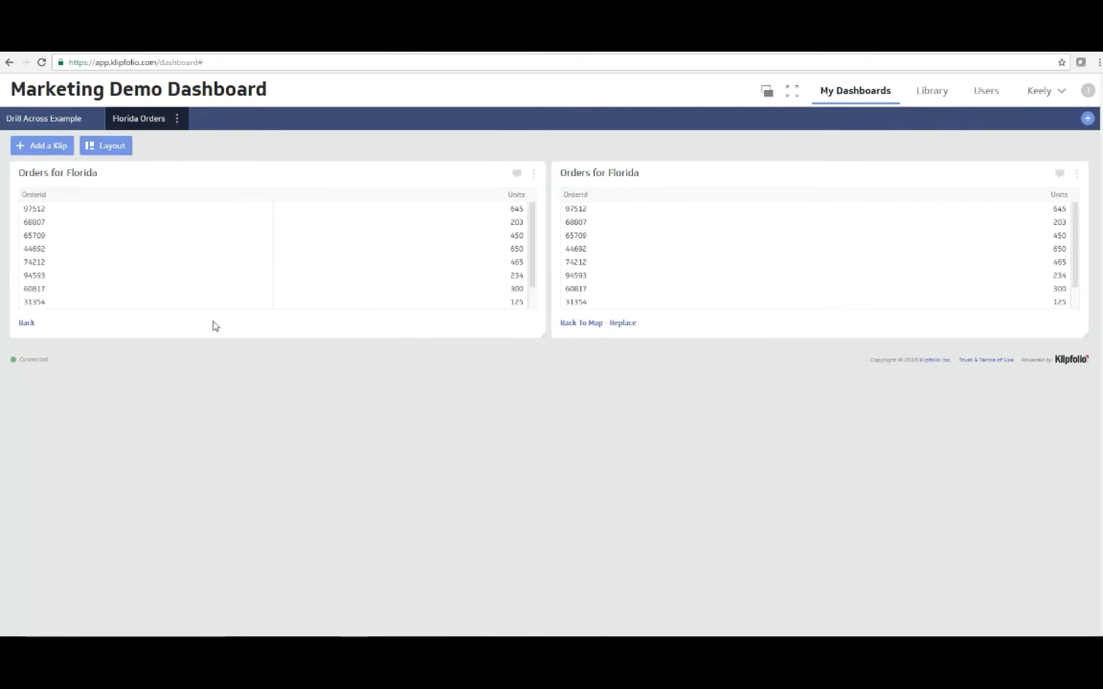
left_click(27, 324)
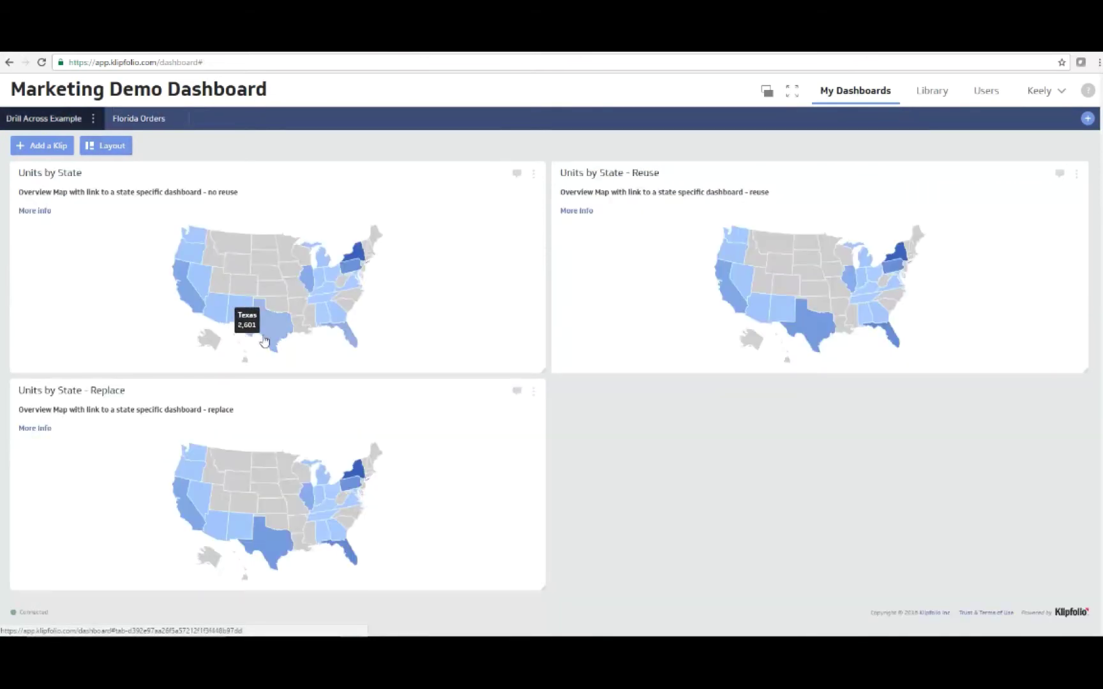
left_click(276, 334)
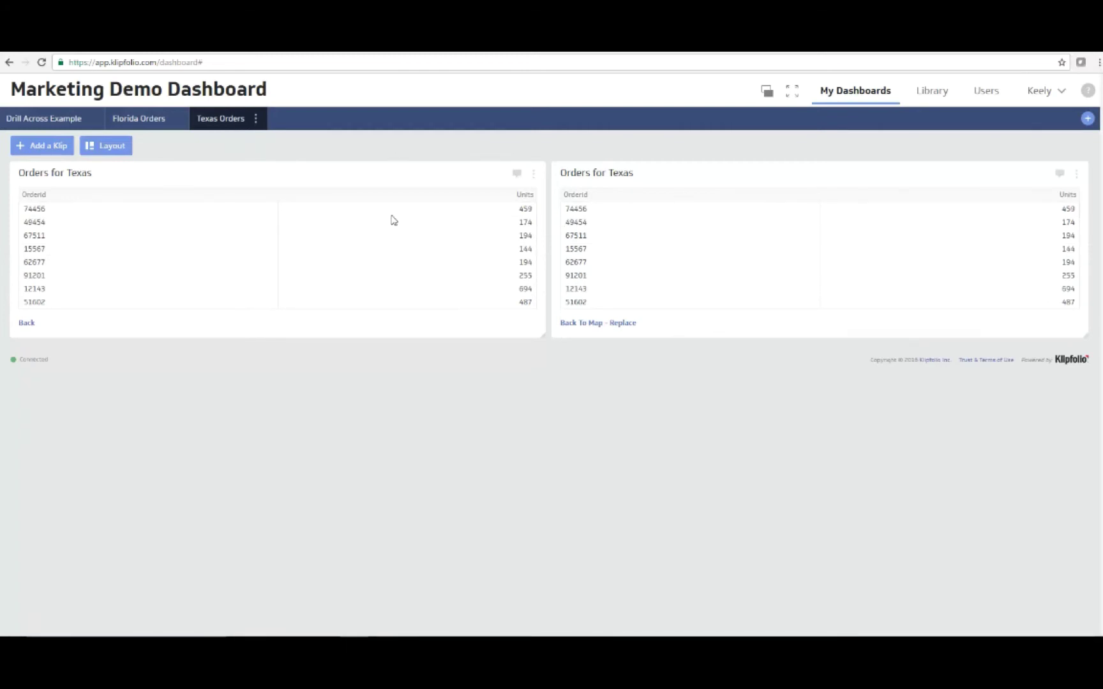
left_click(32, 119)
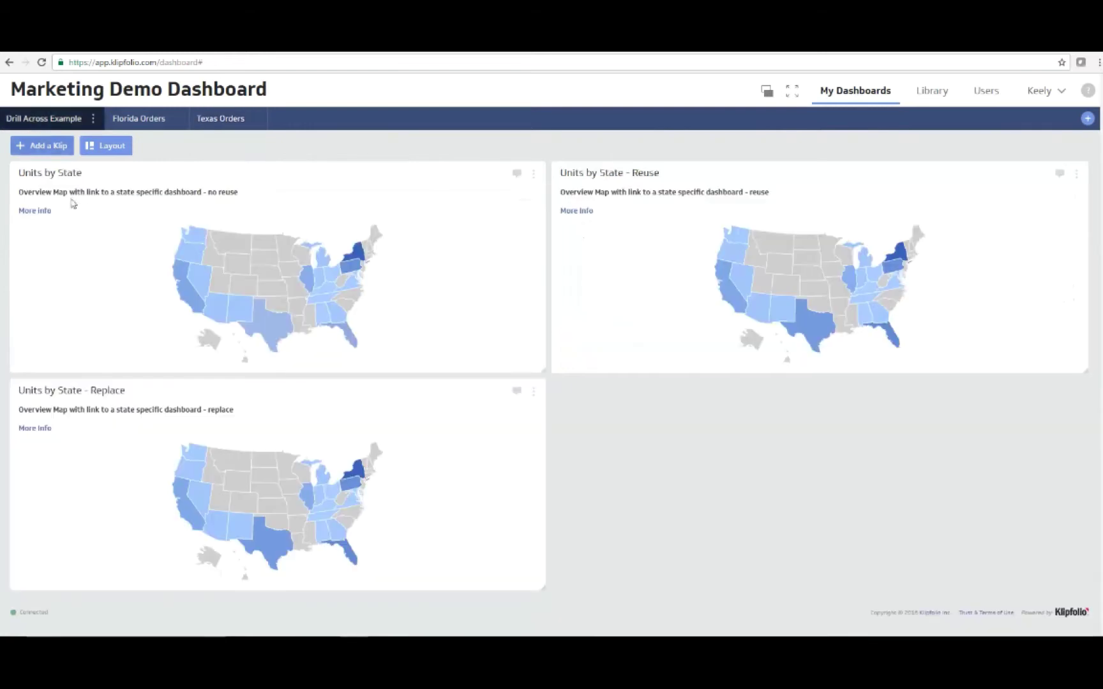
left_click(181, 289)
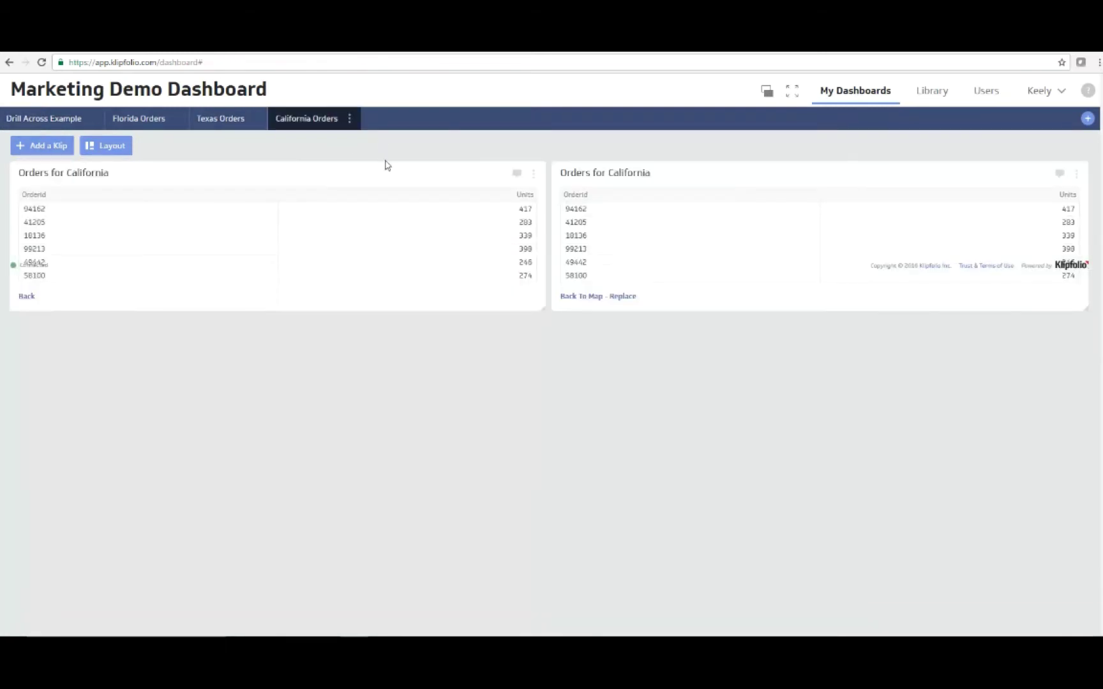
Step: Remove the California Orders and Texas Orders dashboards, leaving Florida Orders
left_click(349, 119)
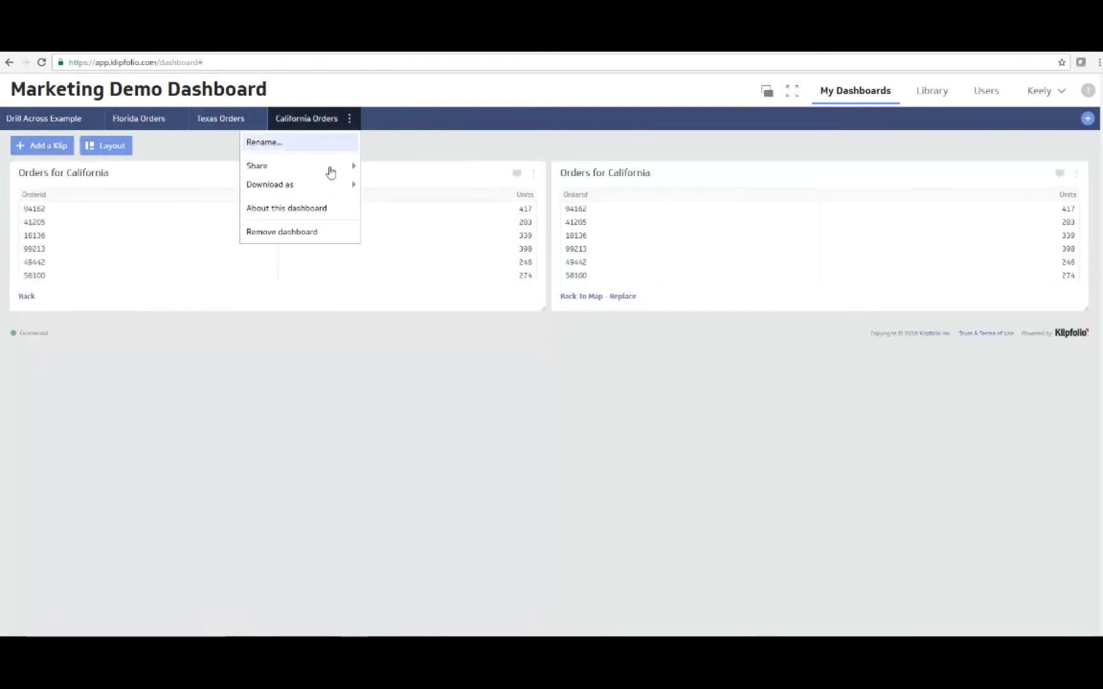
left_click(292, 234)
left_click(258, 122)
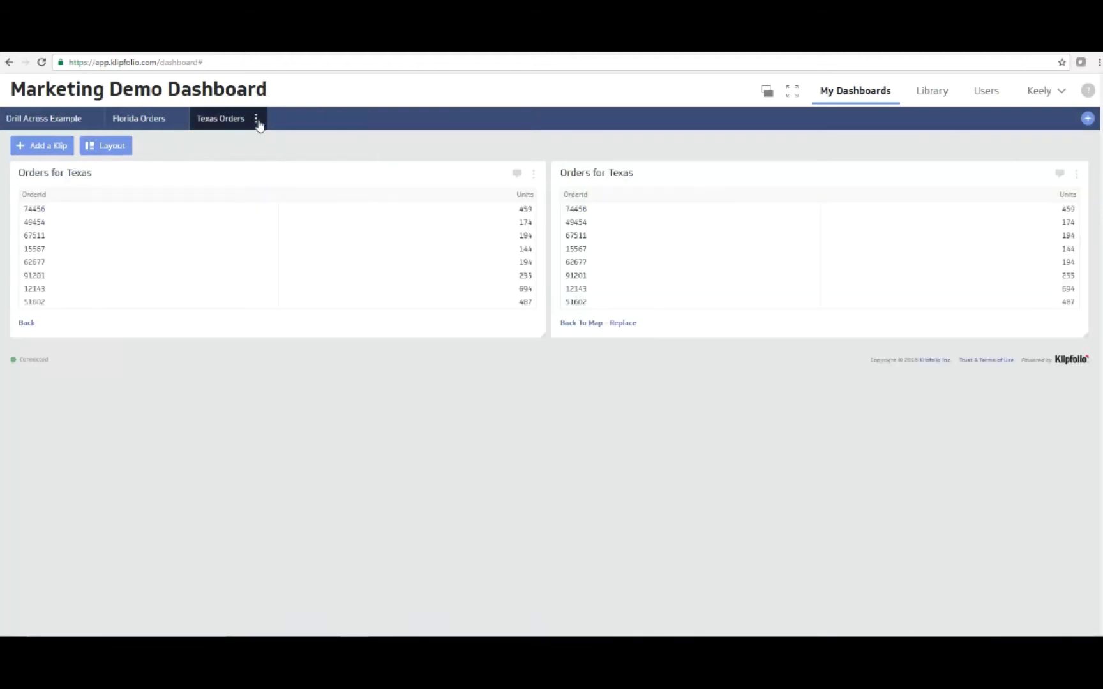
left_click(257, 120)
left_click(229, 234)
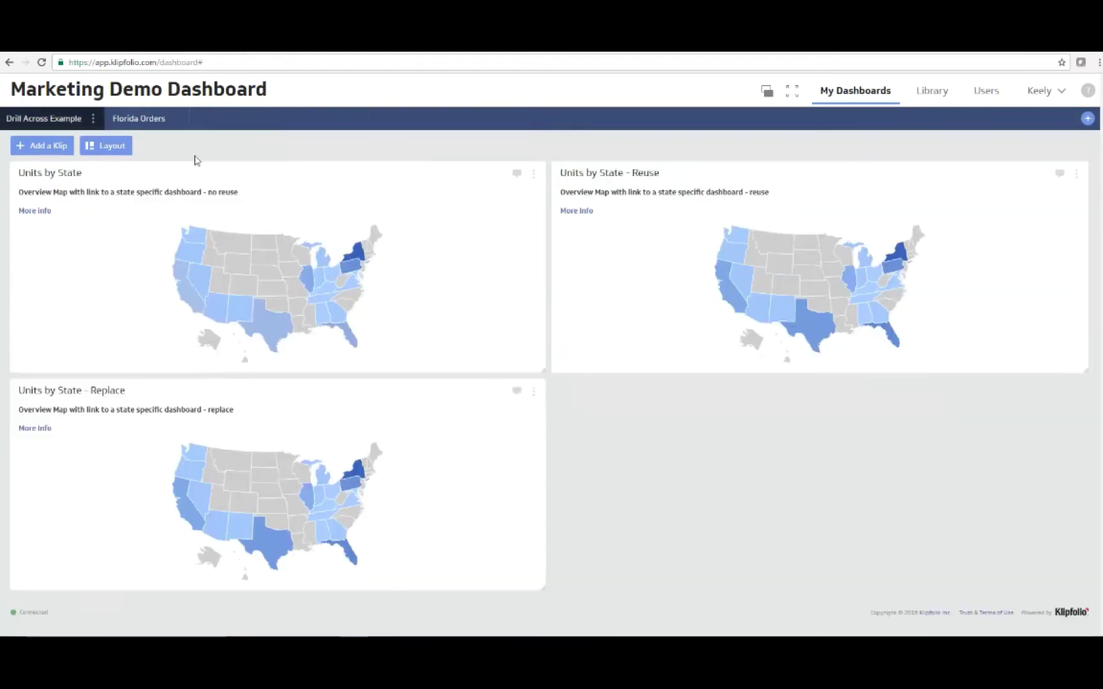
left_click(179, 126)
Step: Remove Florida Orders, then open California and Texas orders from the Reuse map into one shared dashboard
left_click(177, 119)
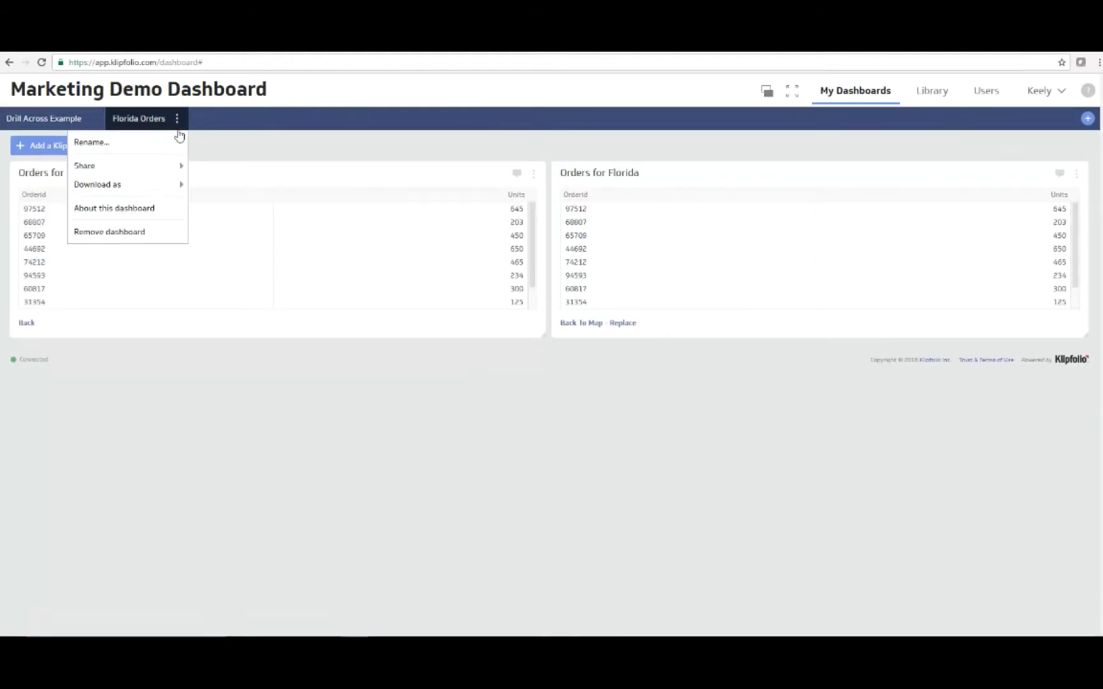
left_click(137, 233)
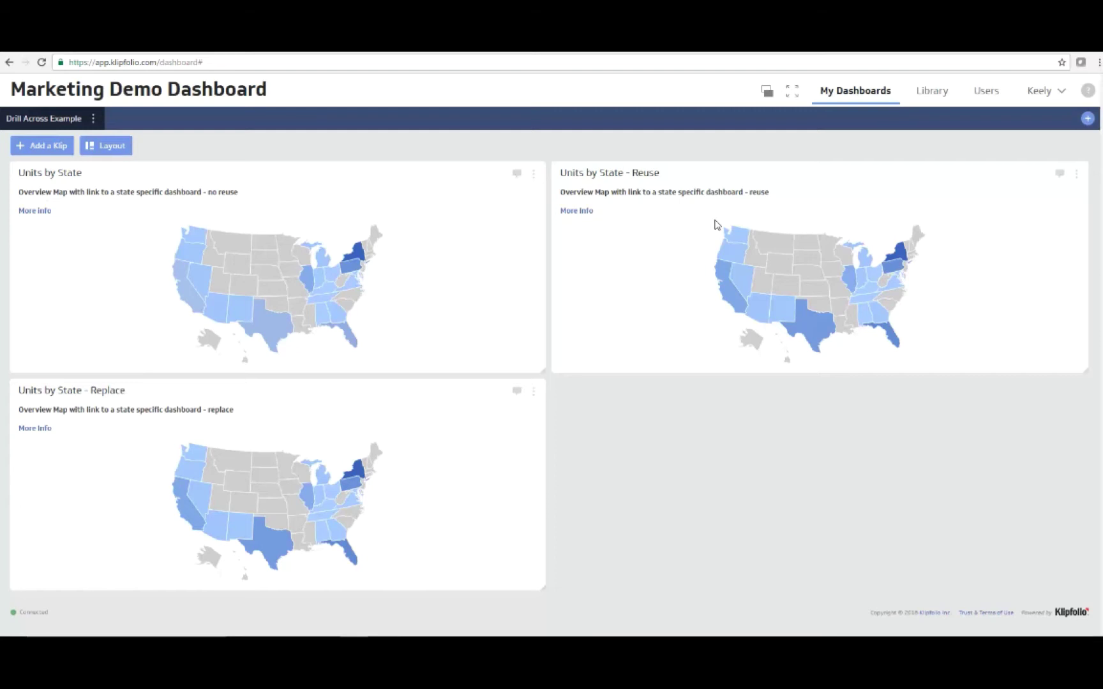
left_click(727, 287)
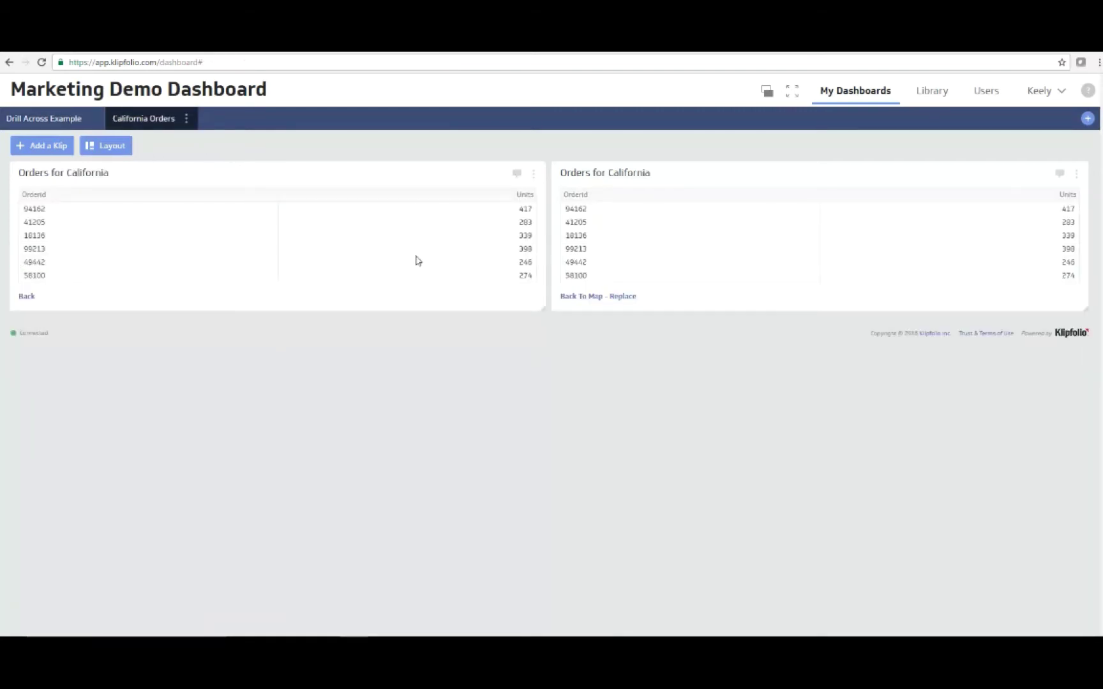
left_click(36, 300)
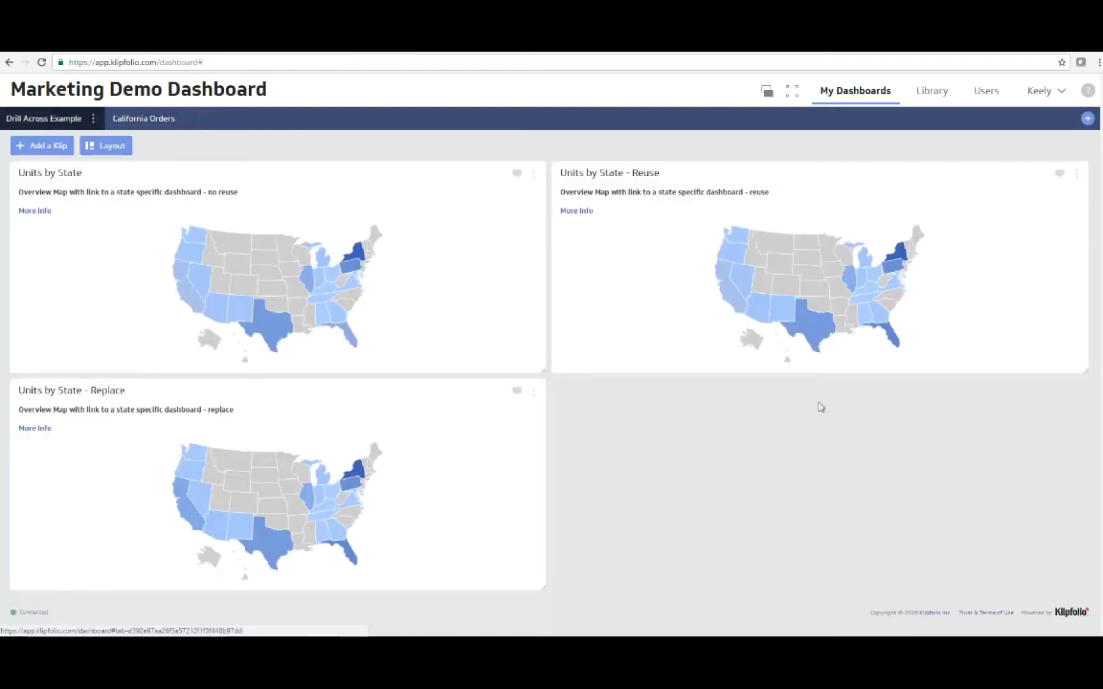
left_click(815, 339)
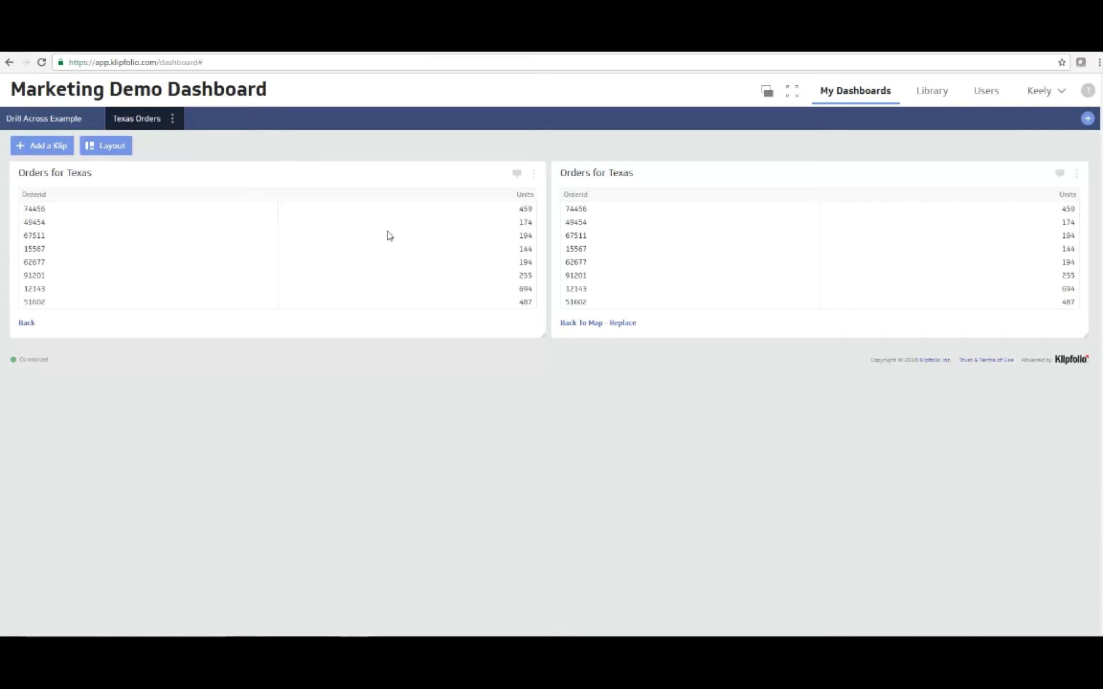
Step: Remove the Texas Orders dashboard
left_click(26, 323)
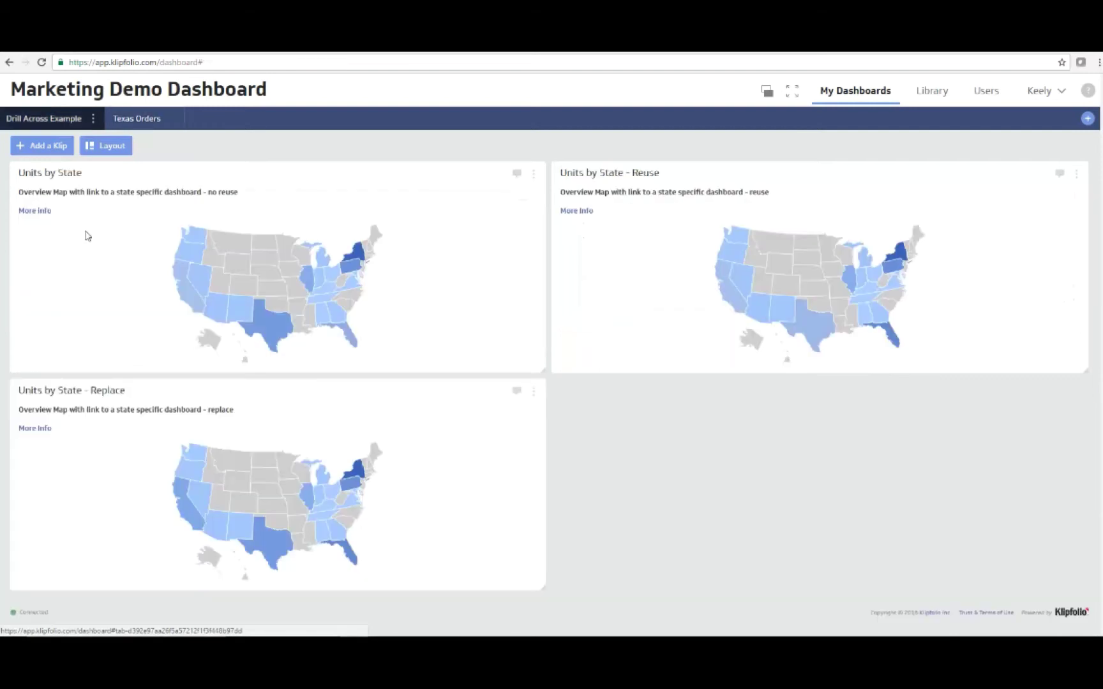
left_click(172, 122)
left_click(172, 119)
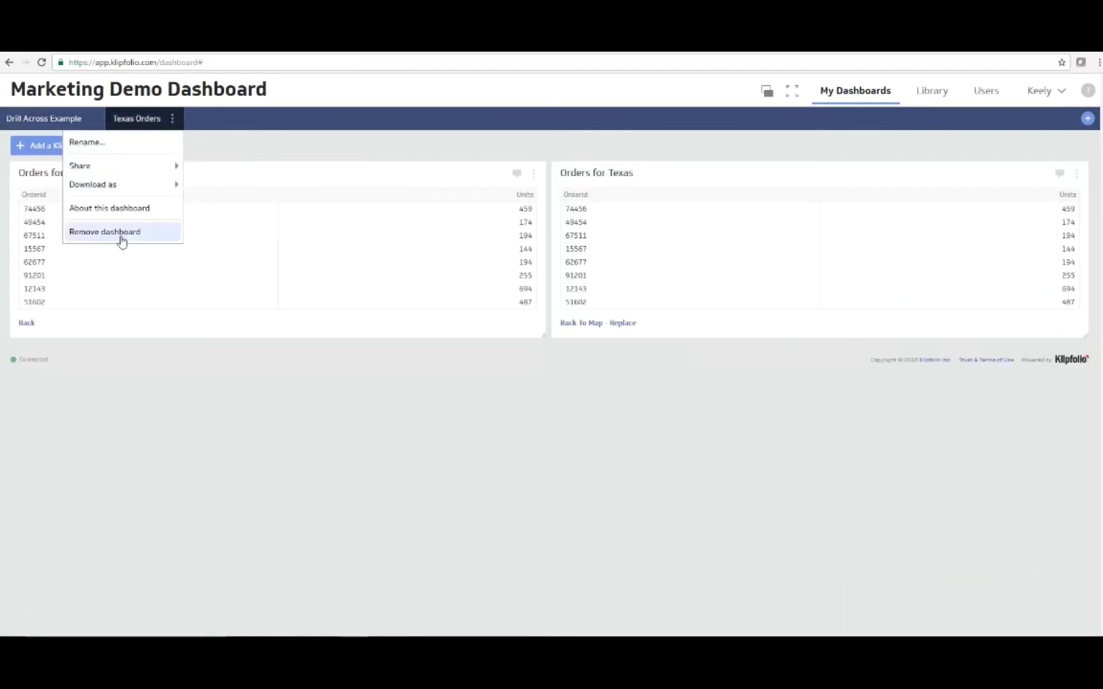
left_click(122, 234)
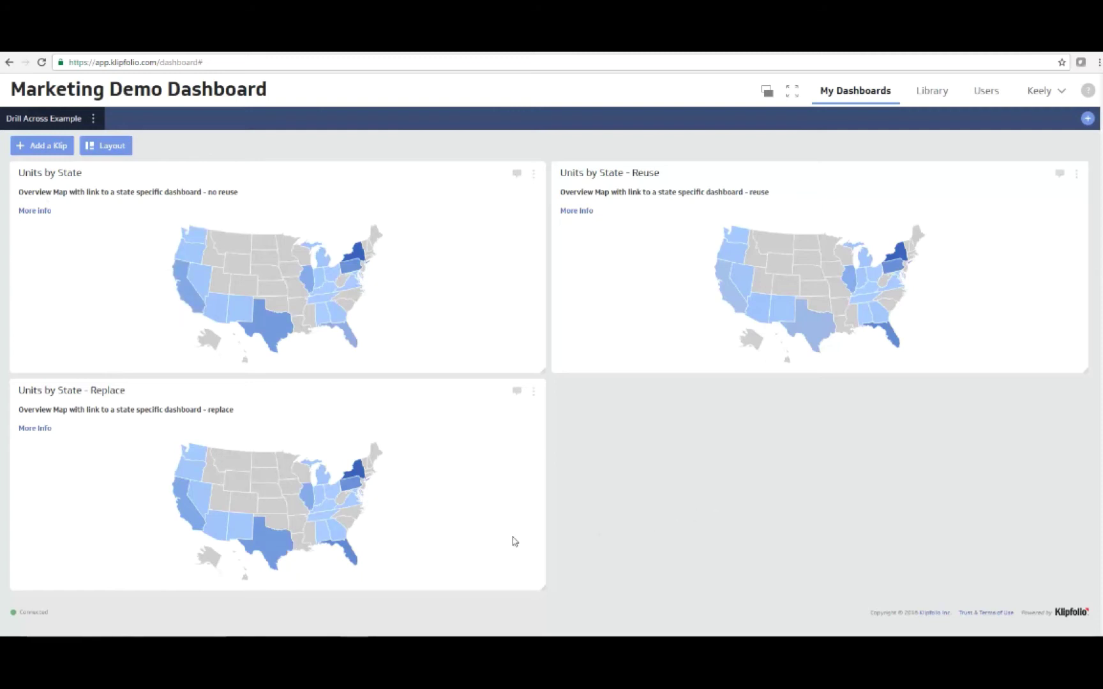
Step: Drill into Texas and then Nevada orders from the Replace map, returning to the maps each time
left_click(276, 554)
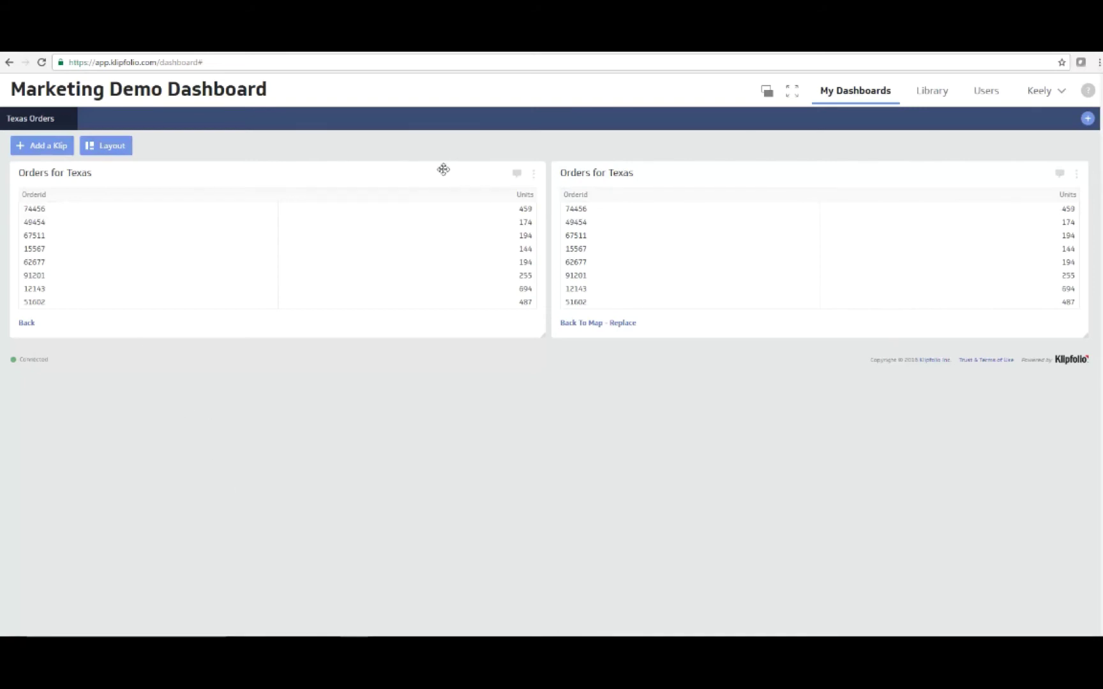
left_click(611, 325)
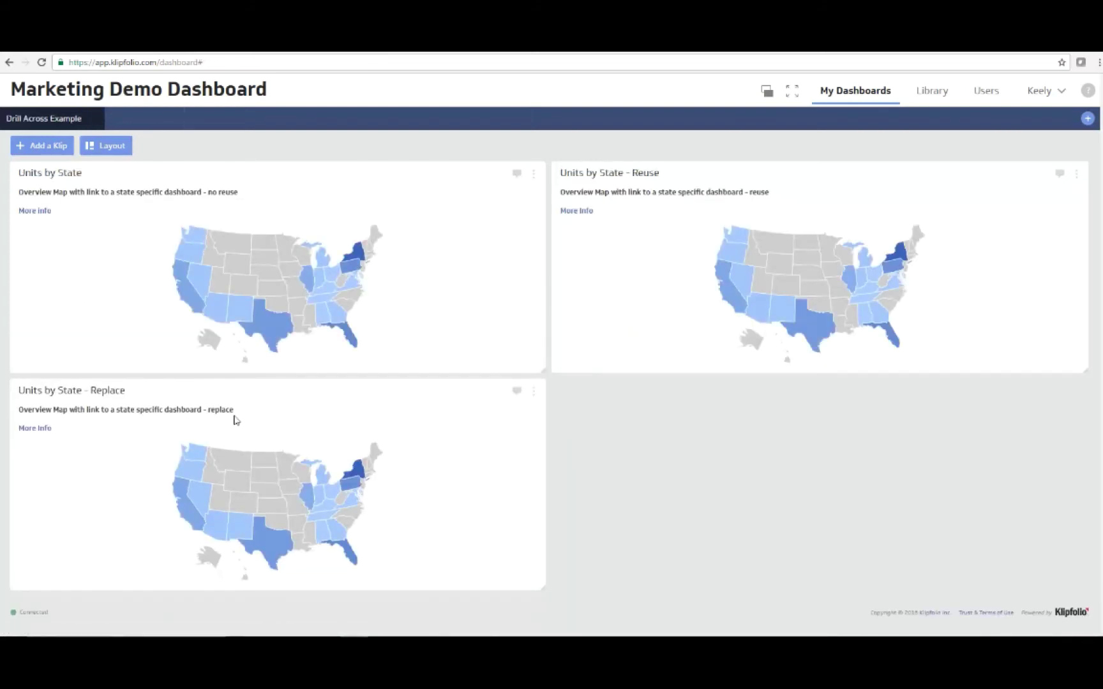
left_click(199, 500)
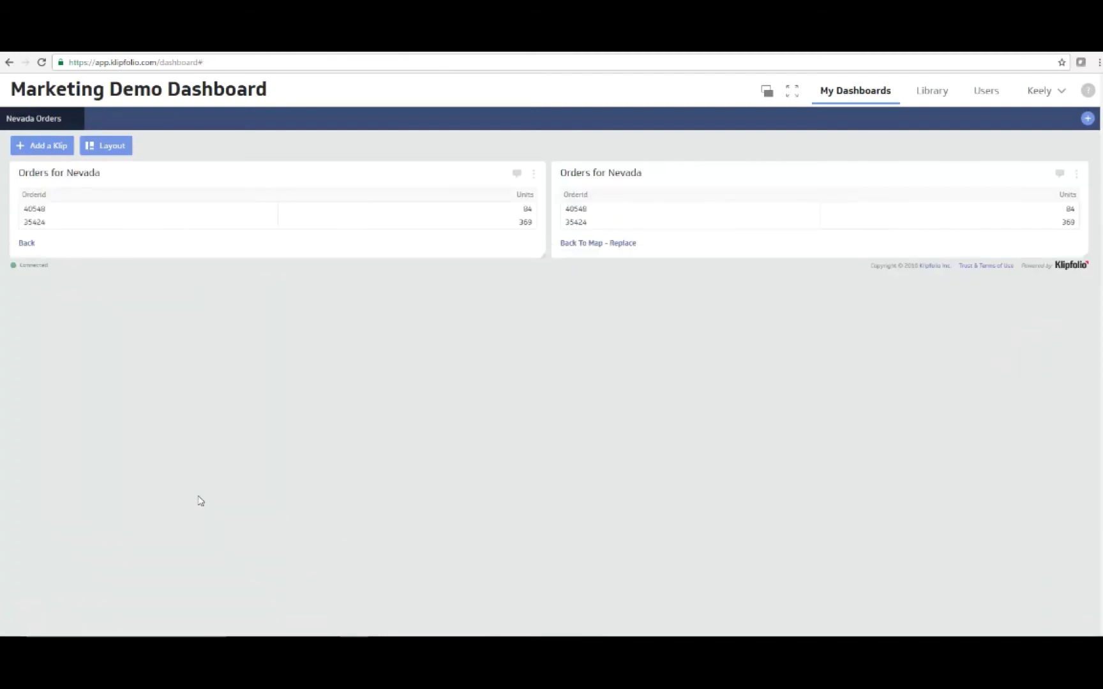
left_click(629, 248)
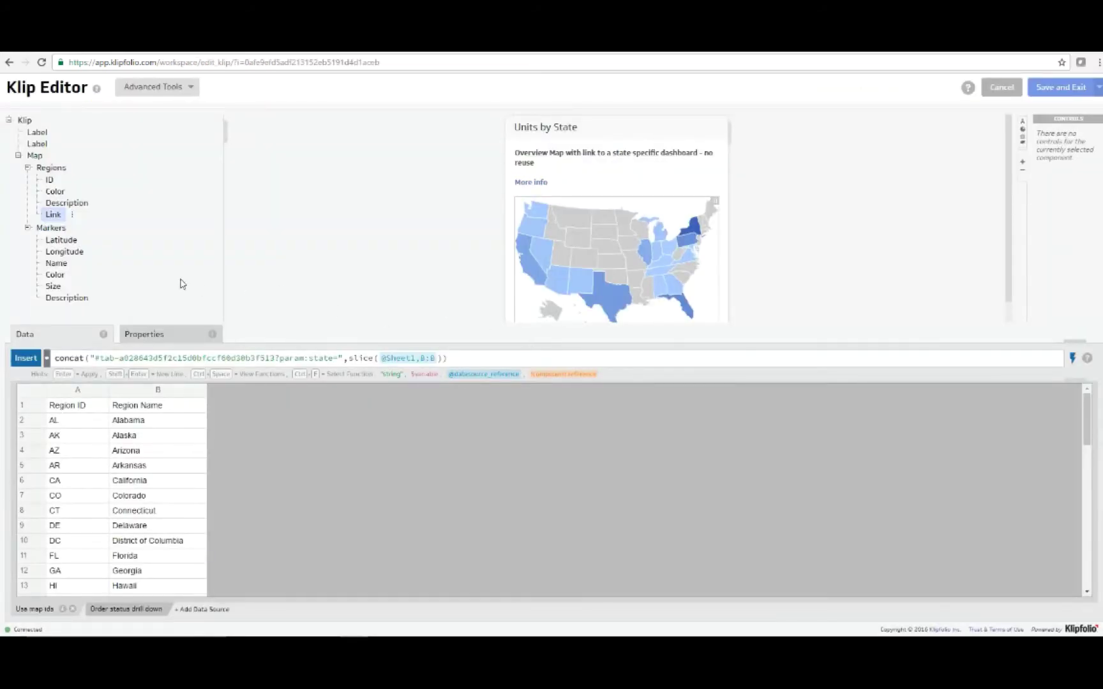
Step: Select Map > Regions > Link in the Units by State klip and show its Data formula
left_click(43, 168)
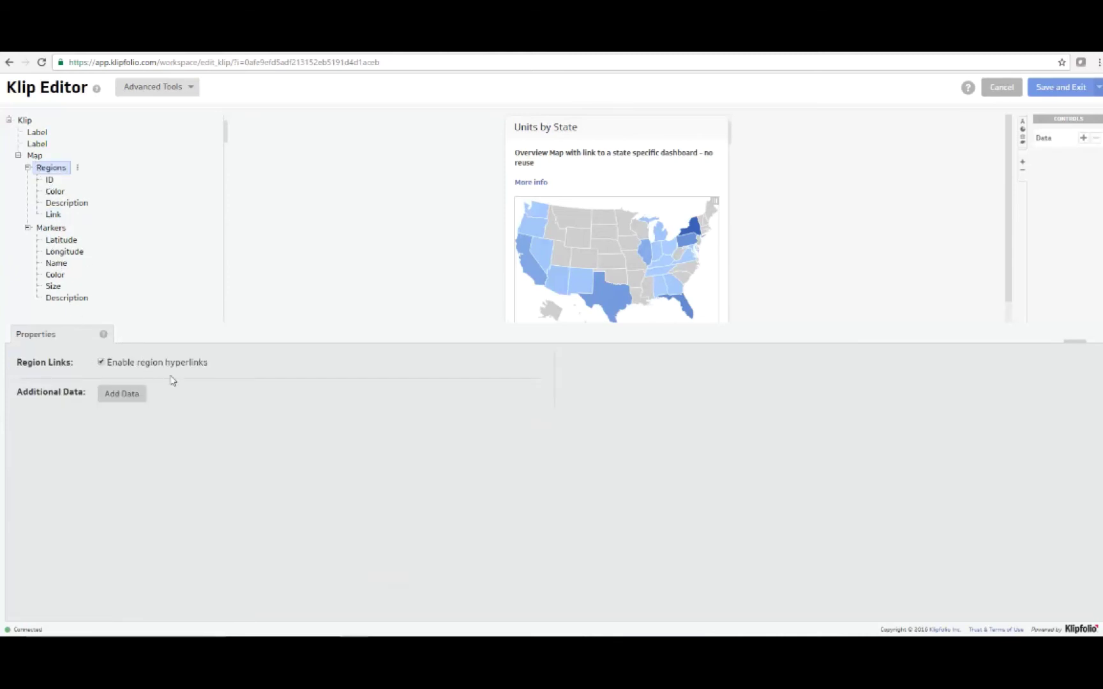
left_click(55, 217)
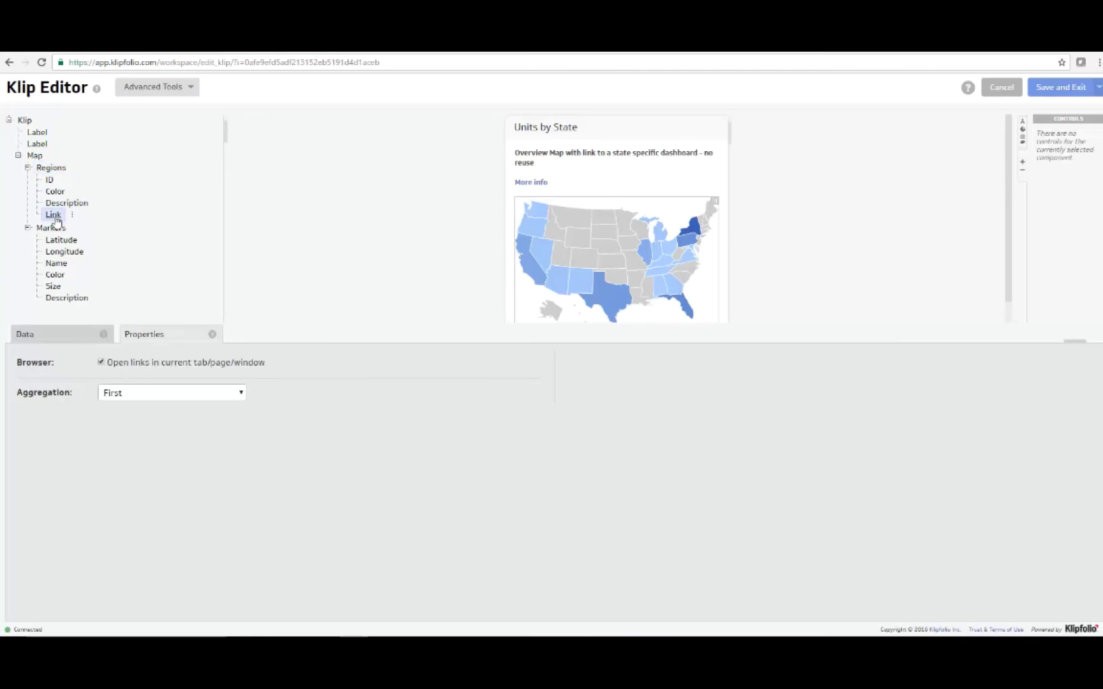
left_click(59, 342)
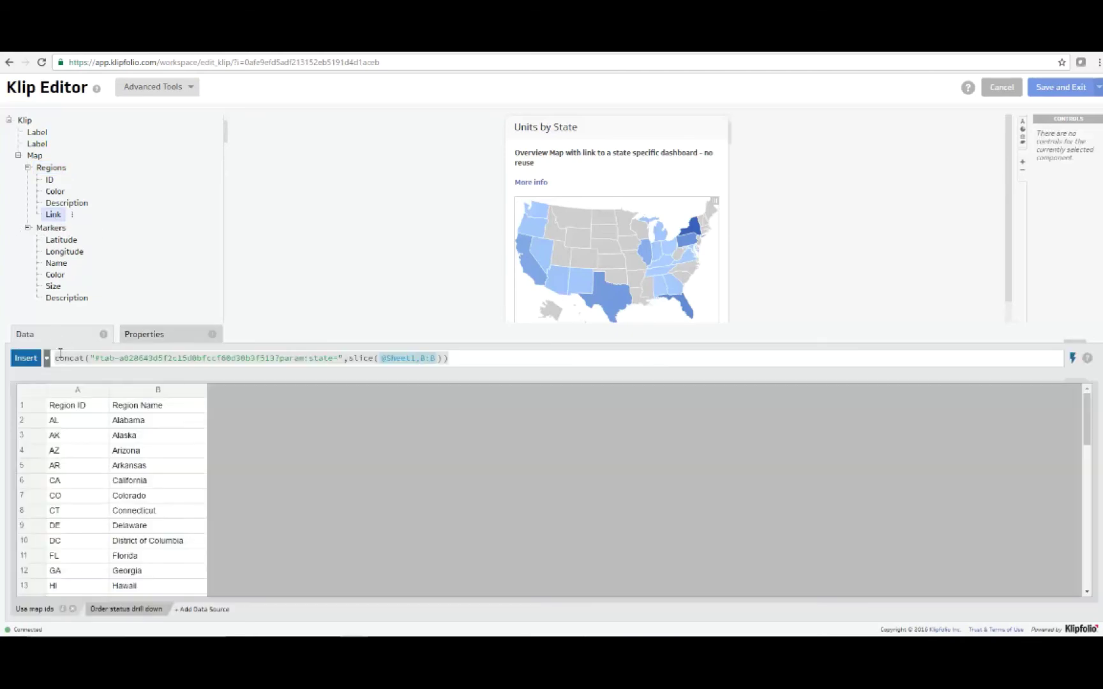
left_click(123, 358)
left_click_drag(121, 358, 275, 359)
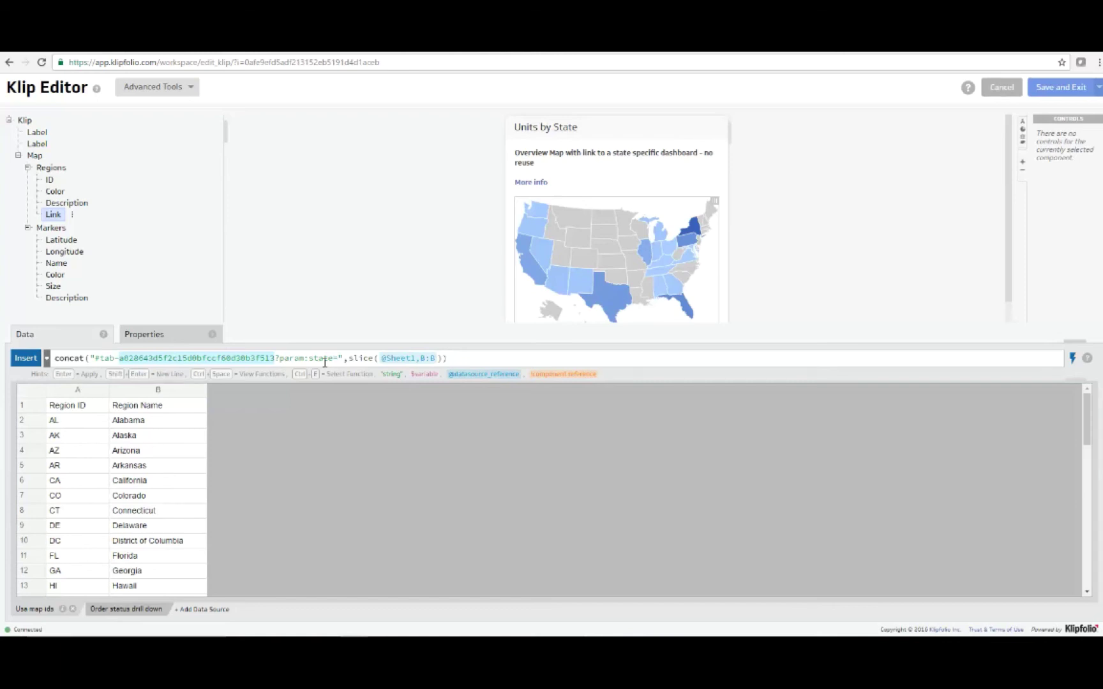
left_click(399, 361)
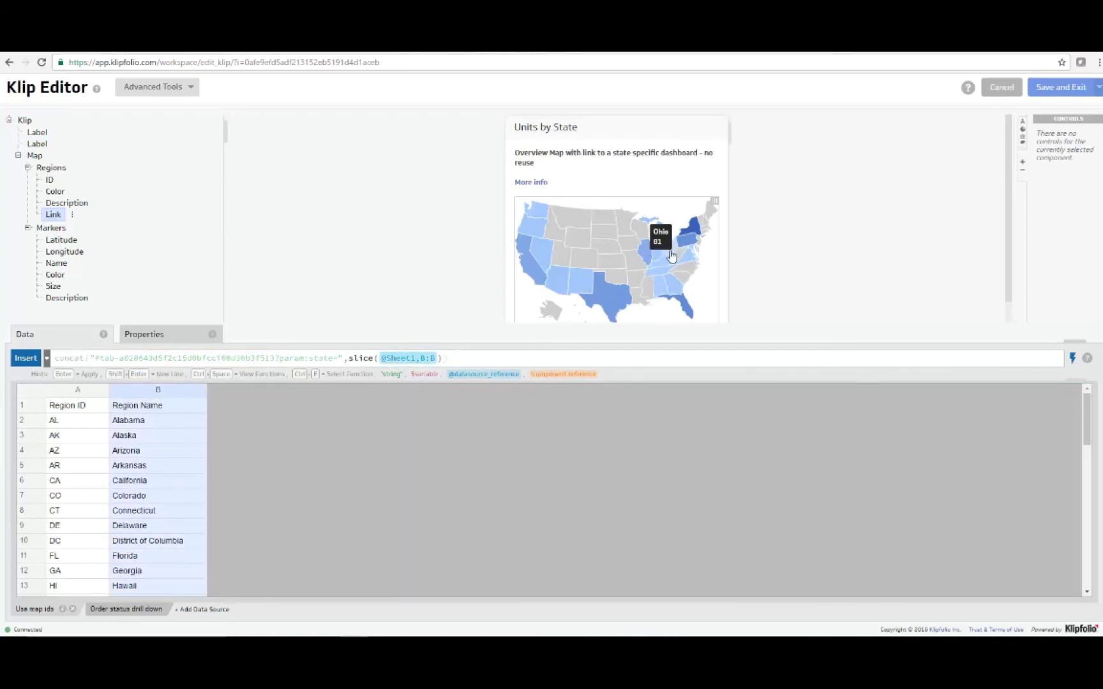
Step: Change the link formula's '#tab-' prefix to '#tab-replace-'
mouse_move(655, 265)
mouse_move(614, 308)
mouse_move(686, 311)
left_click(120, 357)
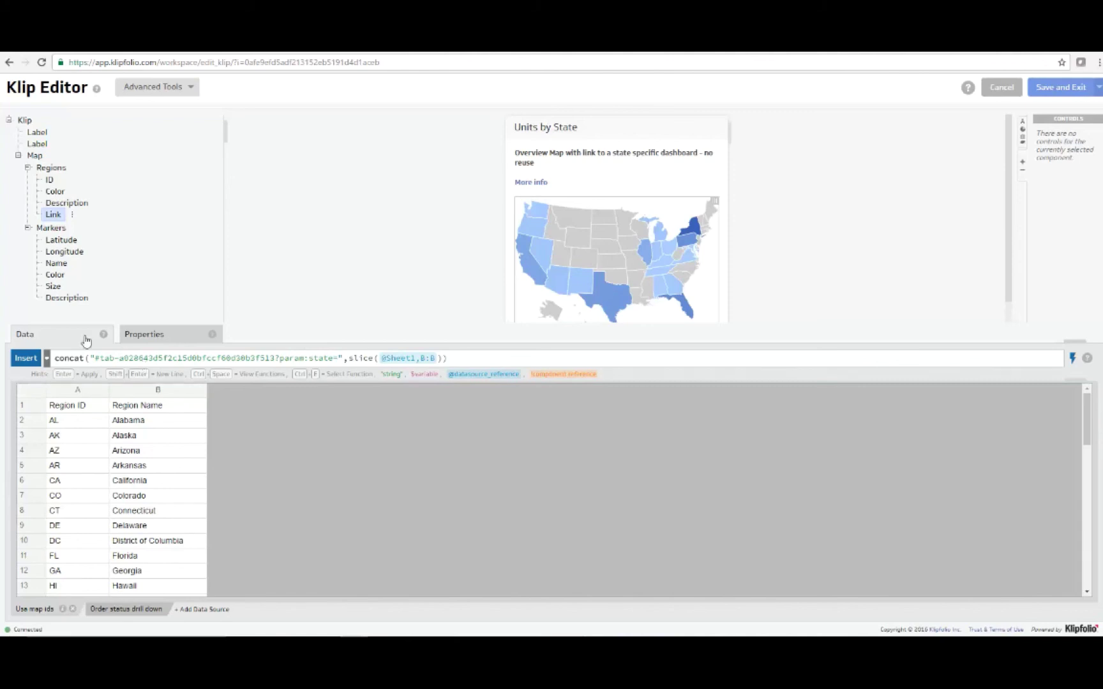
type("reuse")
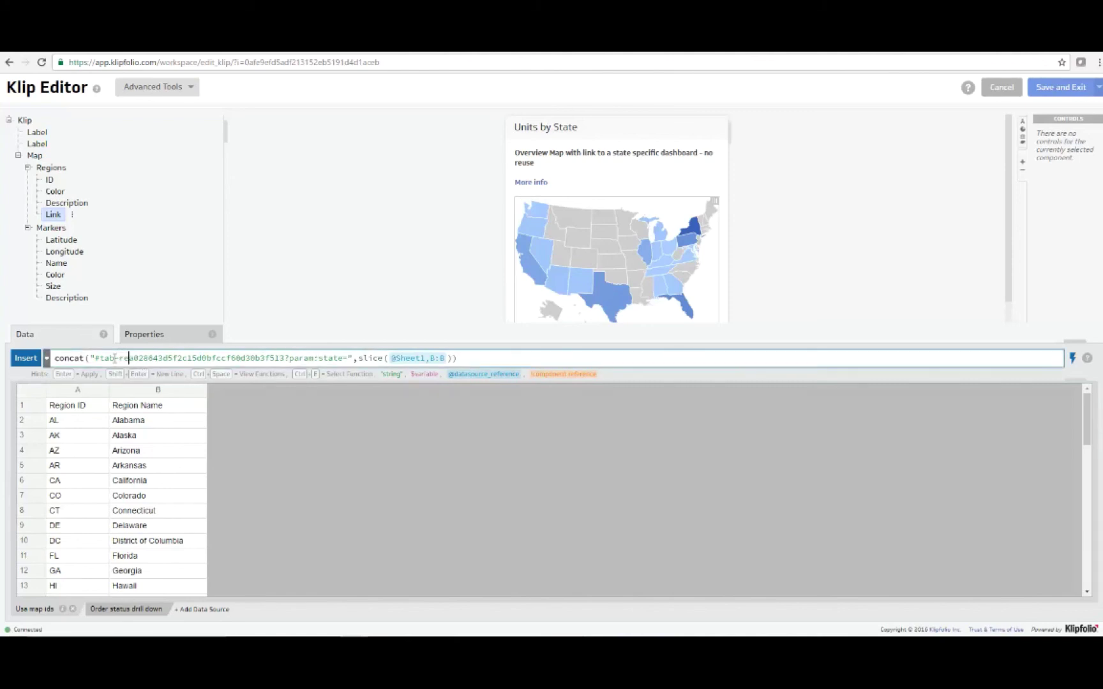
type("-")
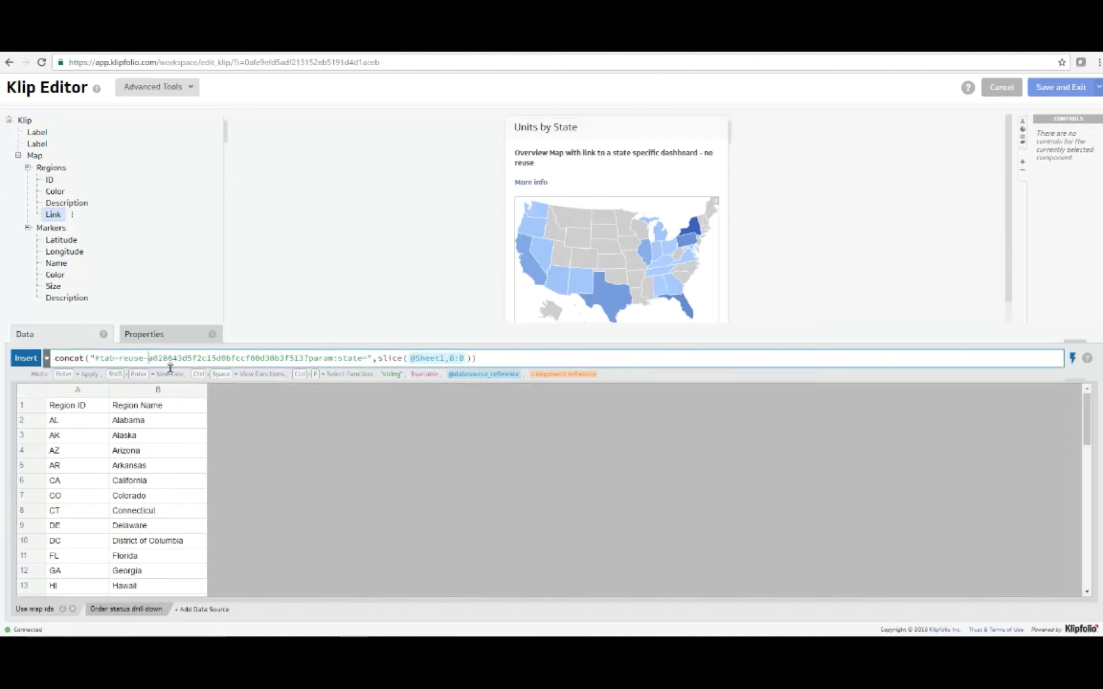
left_click(146, 363)
key("BackSpace")
key("BackSpace")
key("BackSpace")
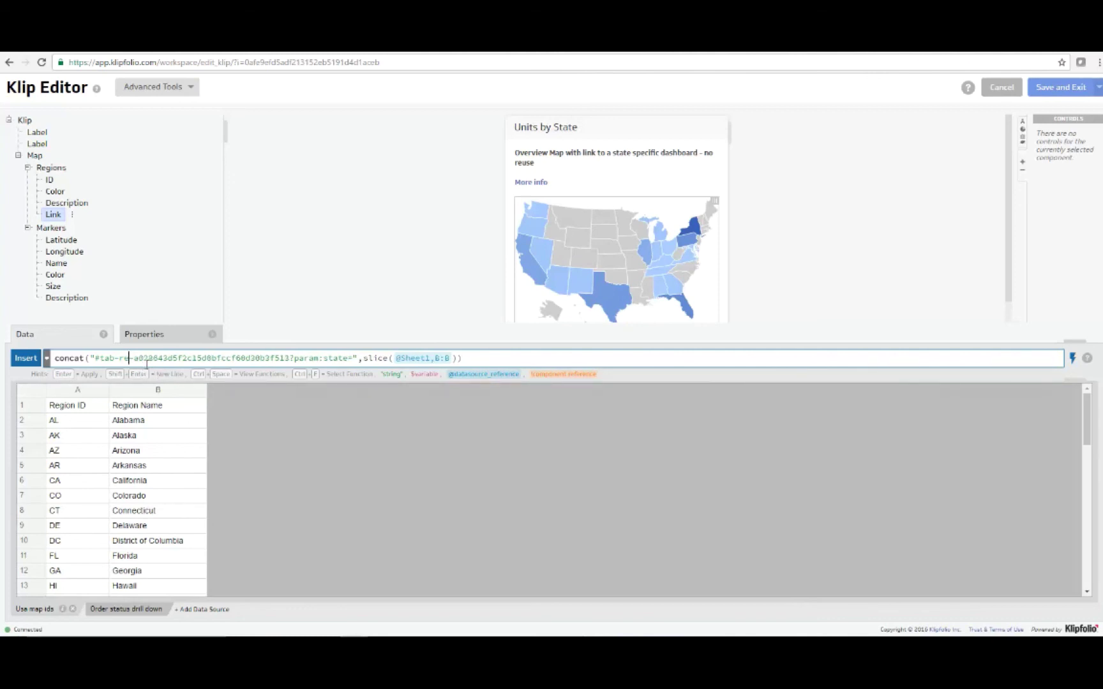
type("place")
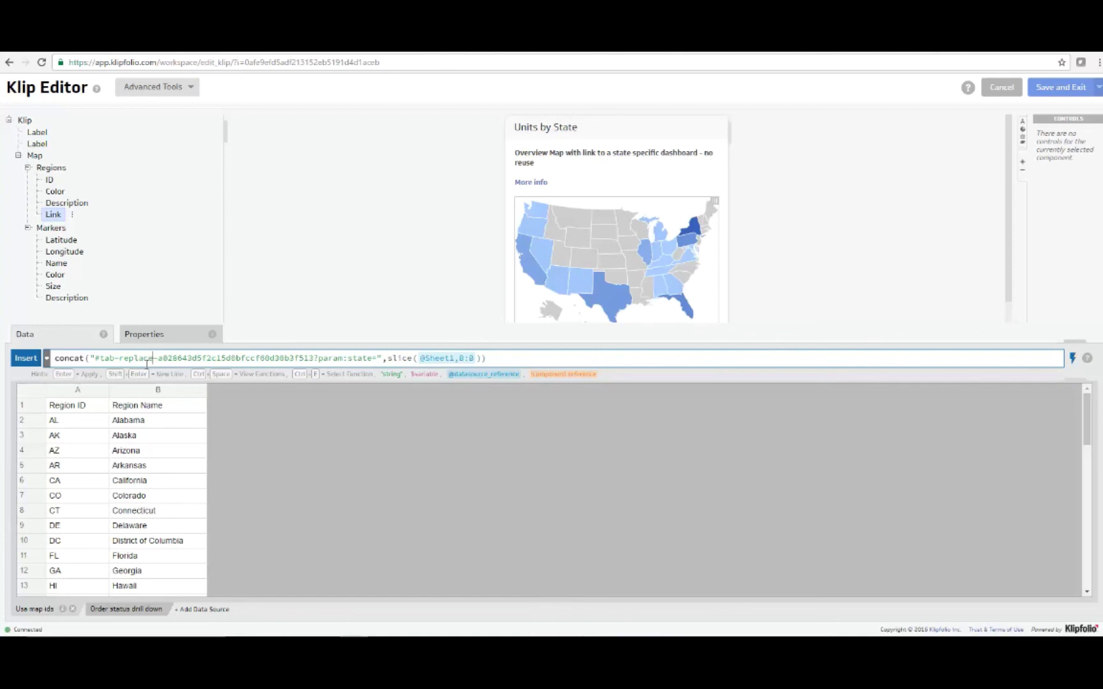